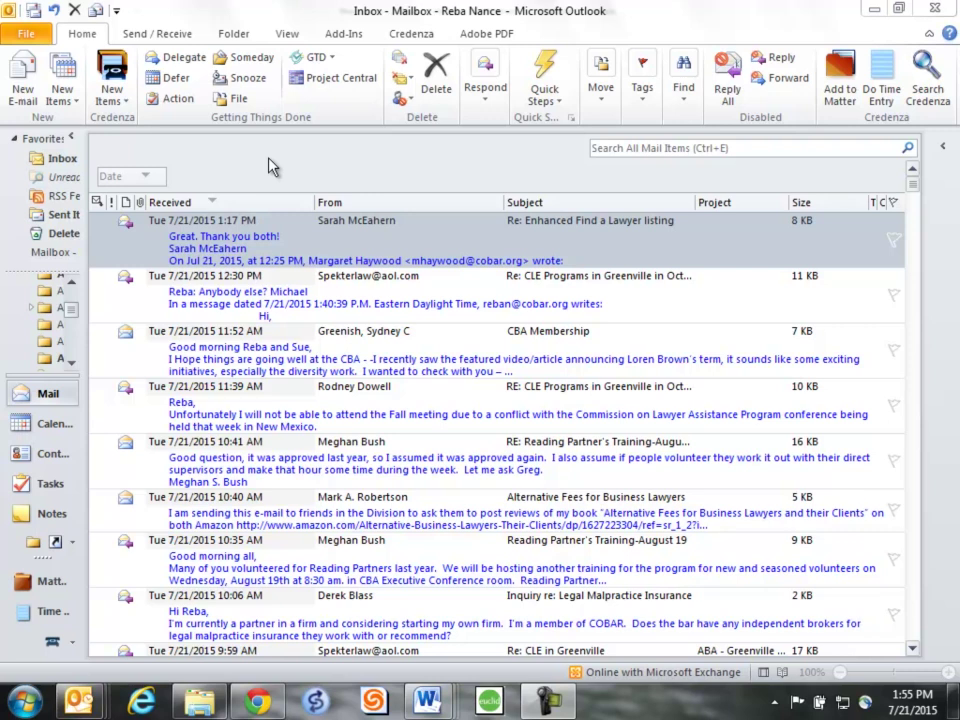
# - Open the Conditional Formatting rules from the Inbox view's advanced view settings
pyautogui.click(293, 36)
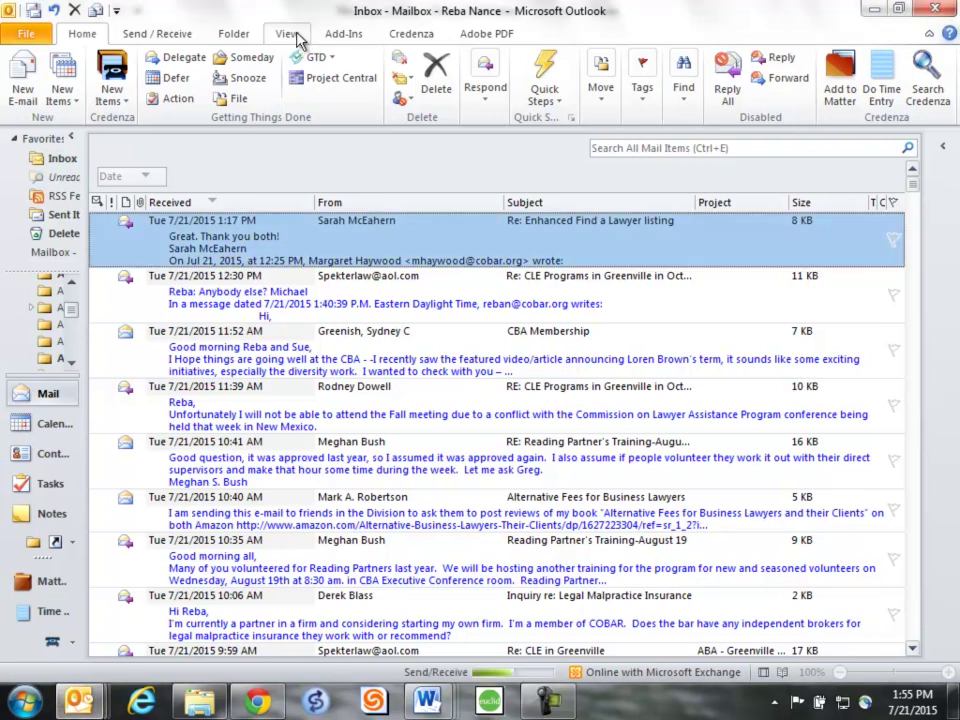
pyautogui.click(290, 35)
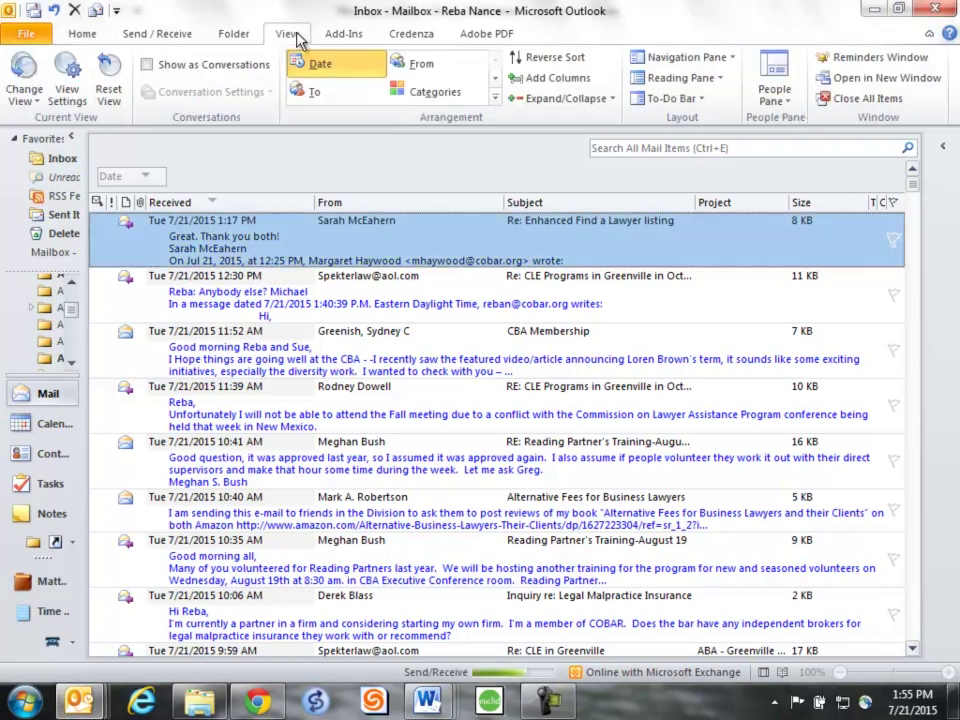
pyautogui.click(70, 95)
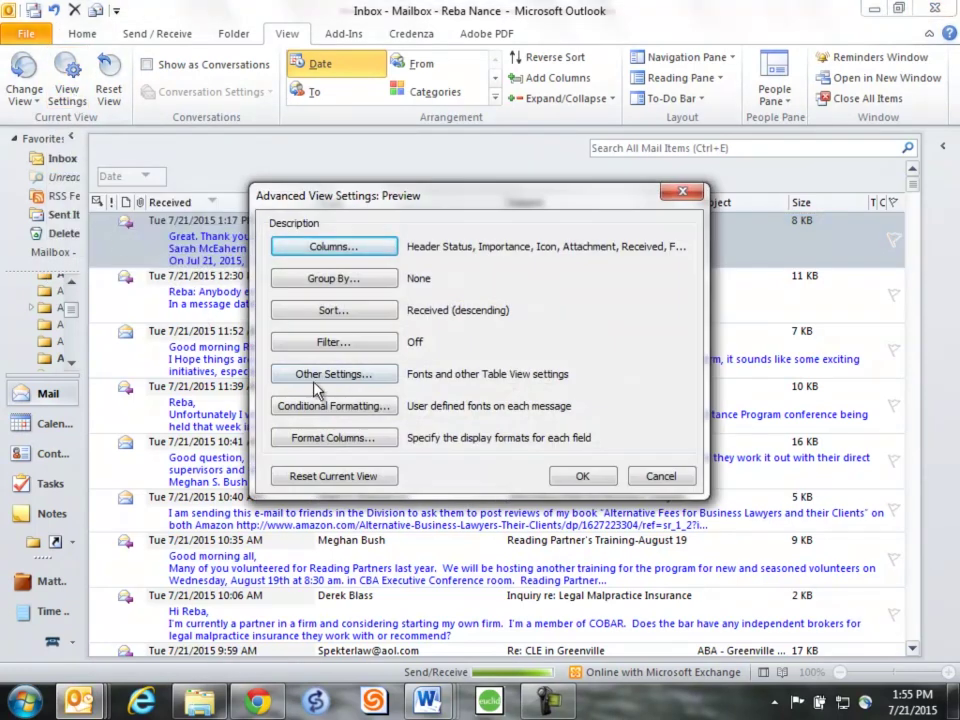
pyautogui.click(344, 406)
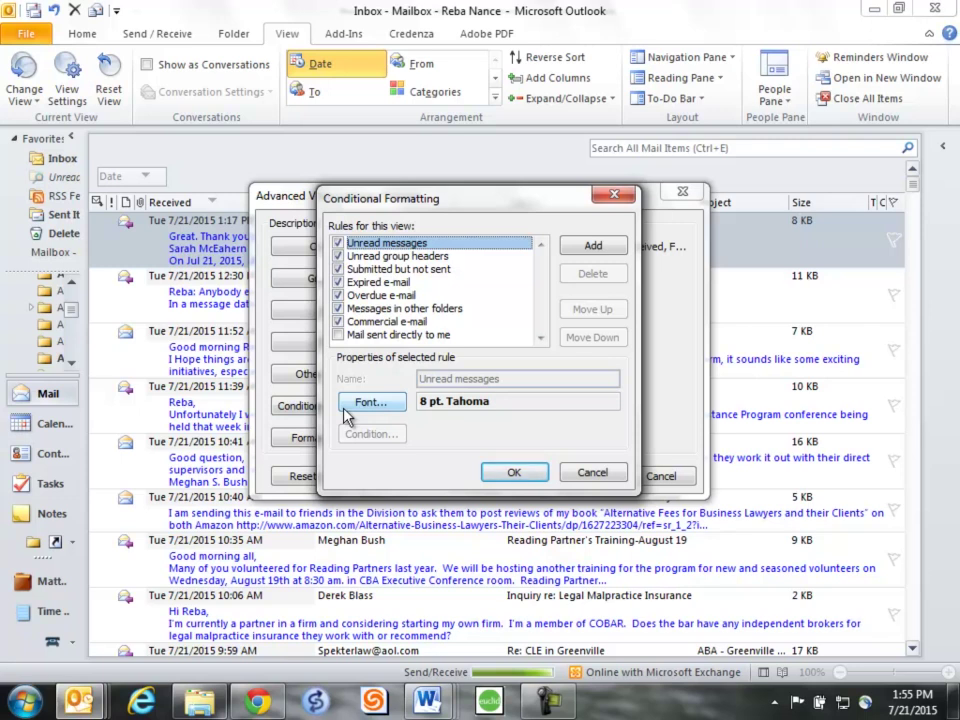
# - Add a new rule and name it 'From' followed by the sender's name
pyautogui.click(600, 246)
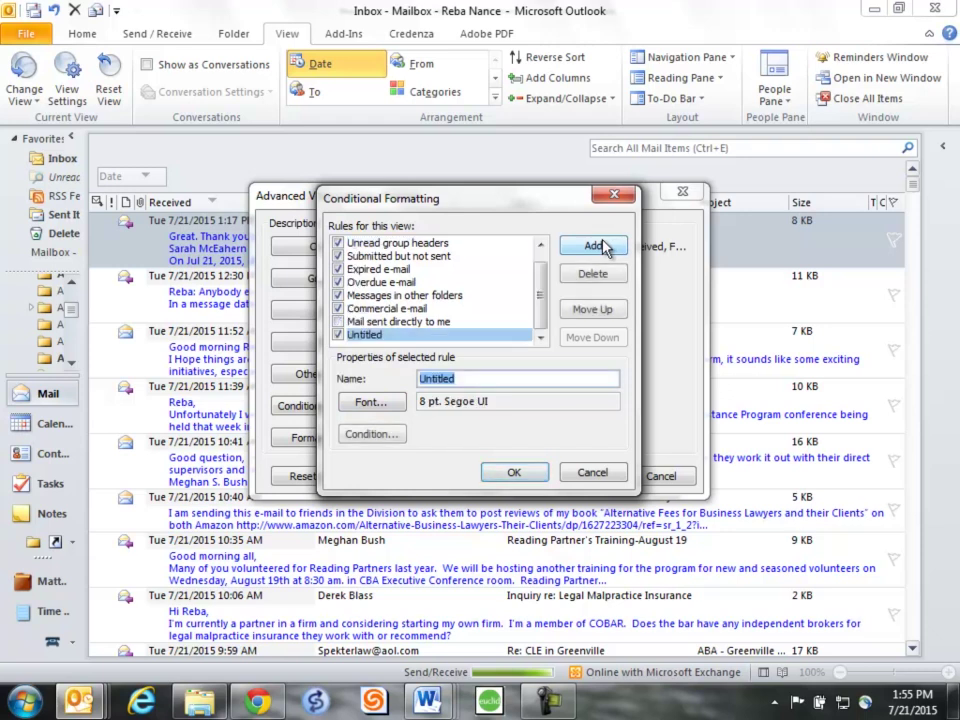
pyautogui.click(458, 378)
pyautogui.doubleClick(438, 378)
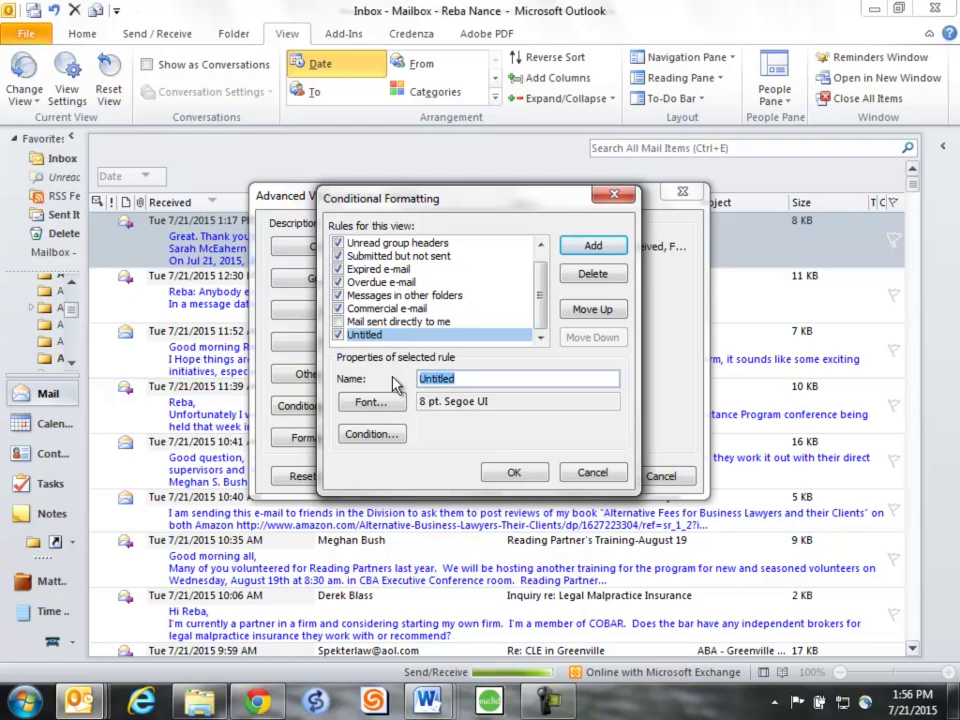
pyautogui.press('BackSpace')
pyautogui.write('F')
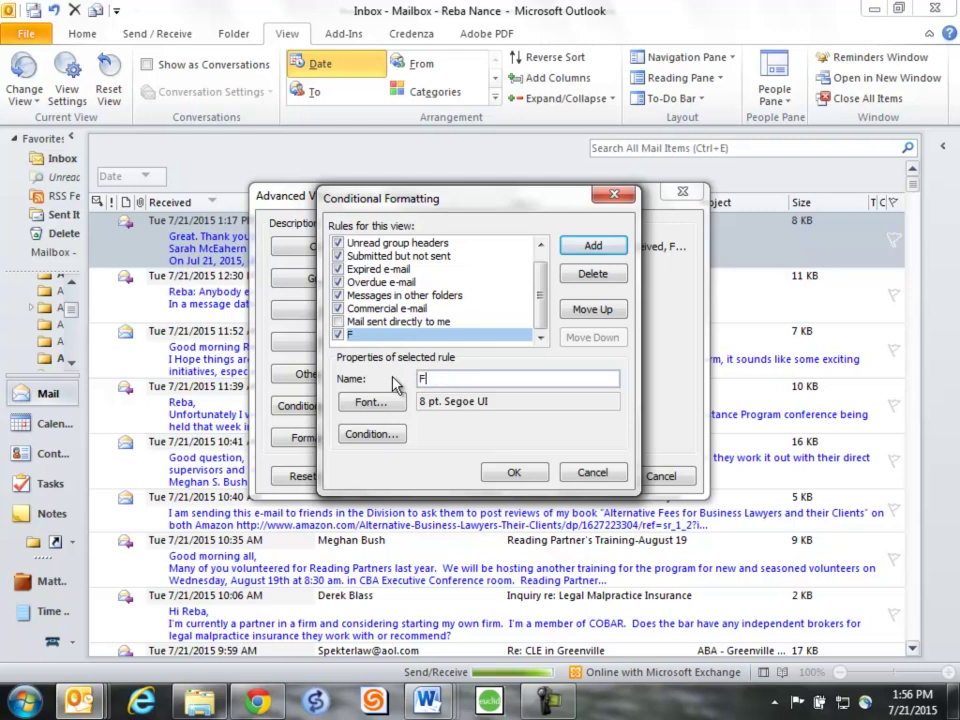
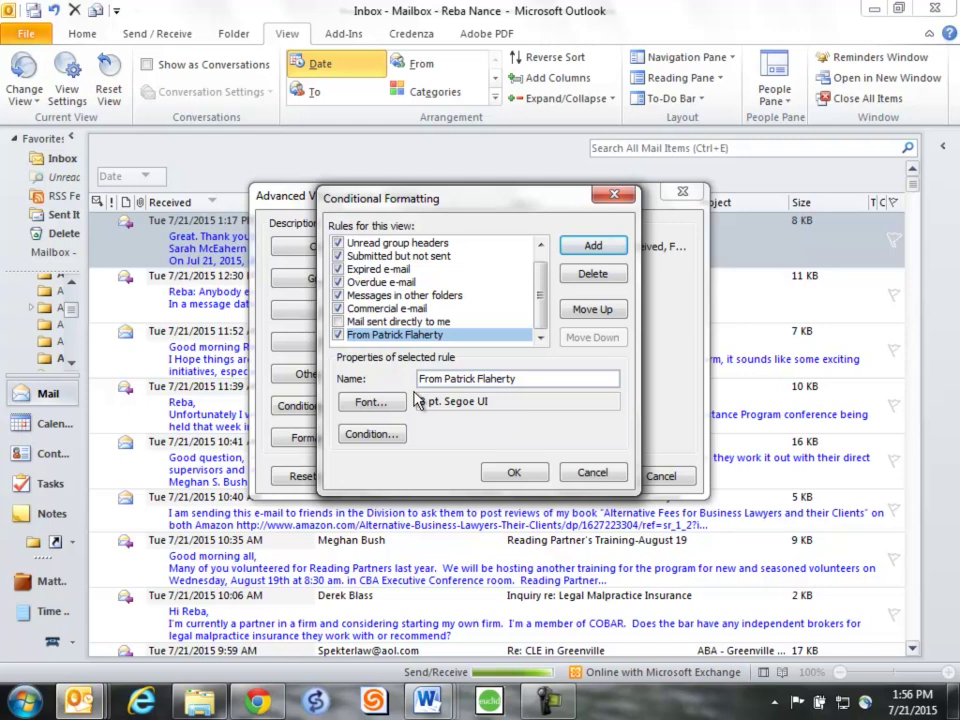
# - In the rule's Font dialog, replace the current font with Times New Roman, Regular, 8 pt
pyautogui.click(376, 404)
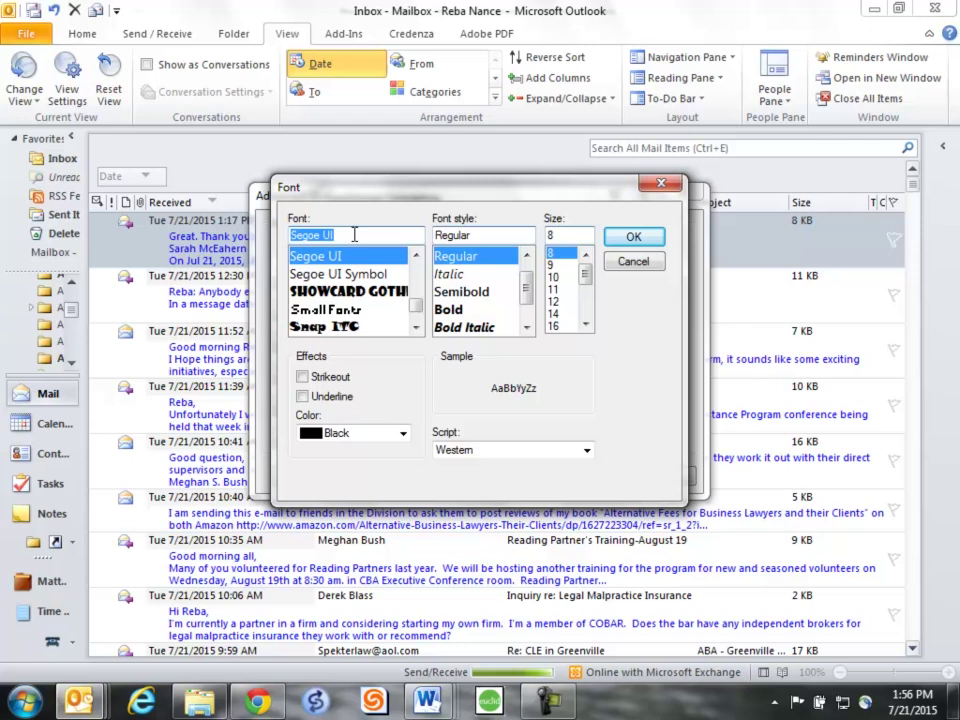
pyautogui.click(307, 235)
pyautogui.moveTo(307, 235); pyautogui.dragTo(271, 233)
pyautogui.press('BackSpace')
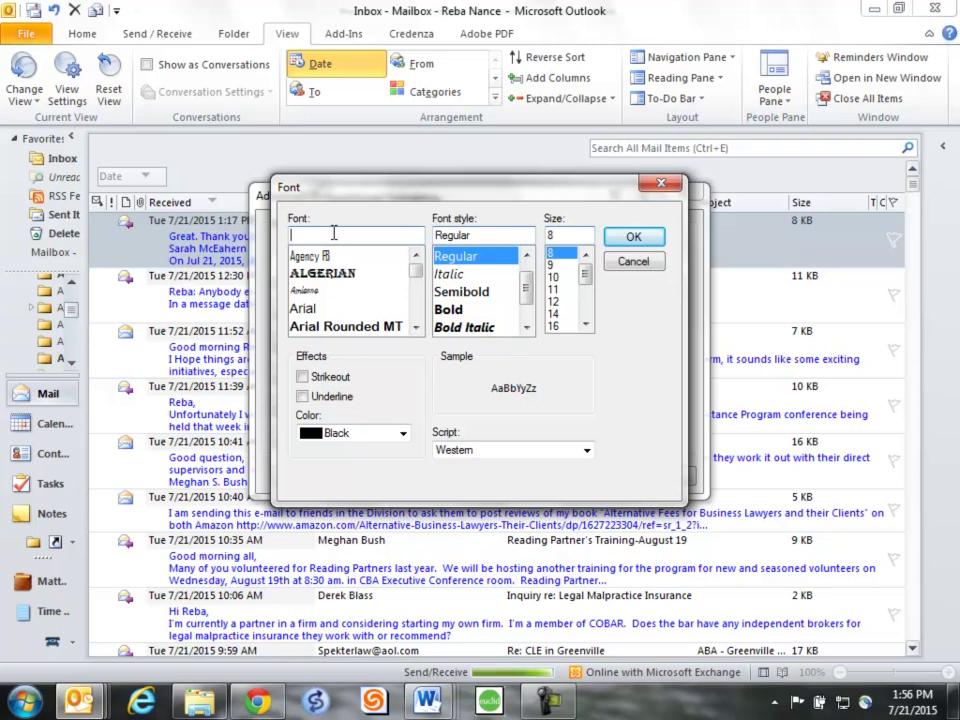
pyautogui.write('t')
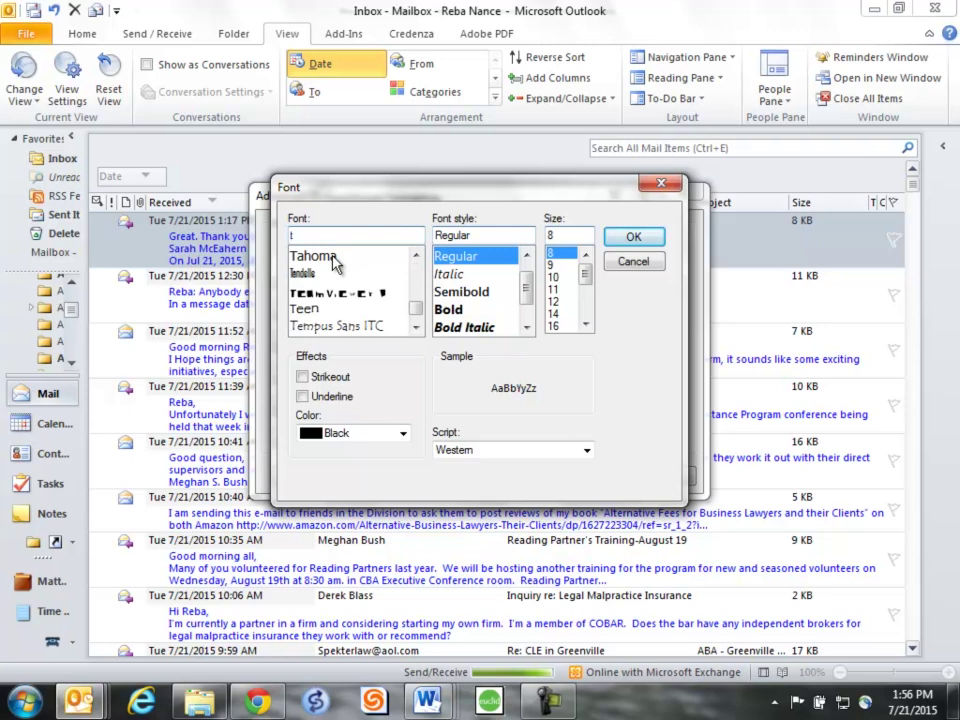
pyautogui.click(416, 327)
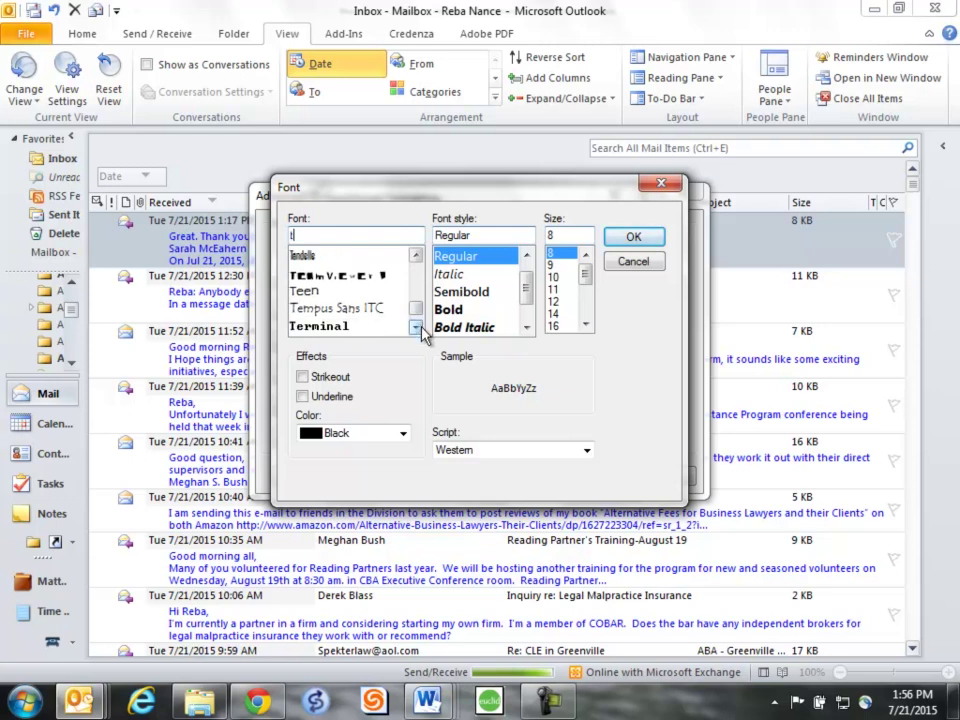
pyautogui.click(417, 328)
pyautogui.click(417, 328)
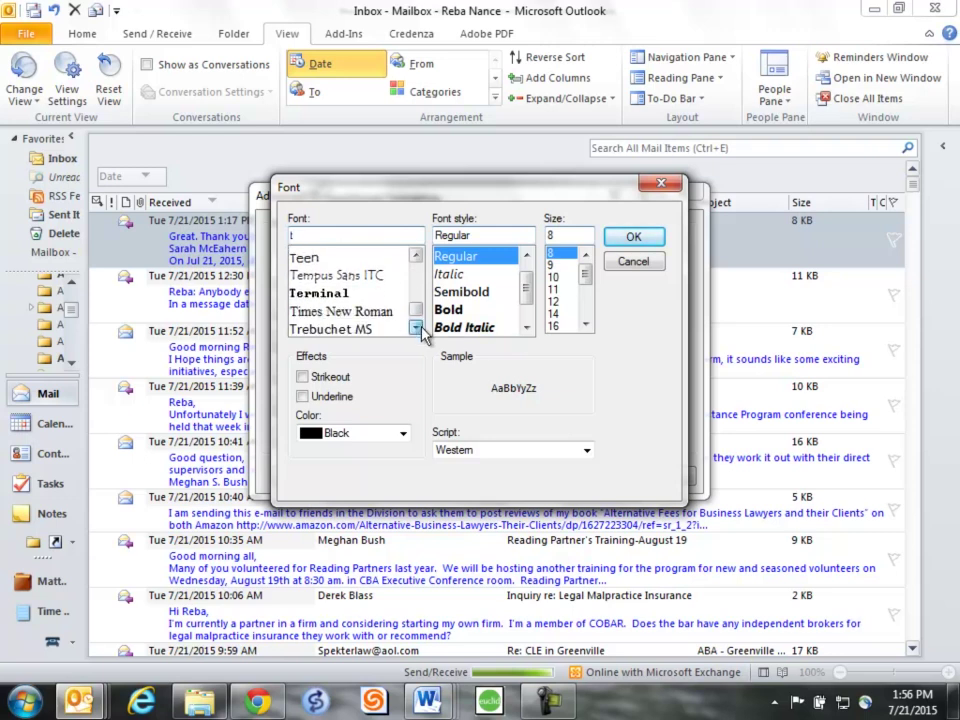
pyautogui.click(337, 308)
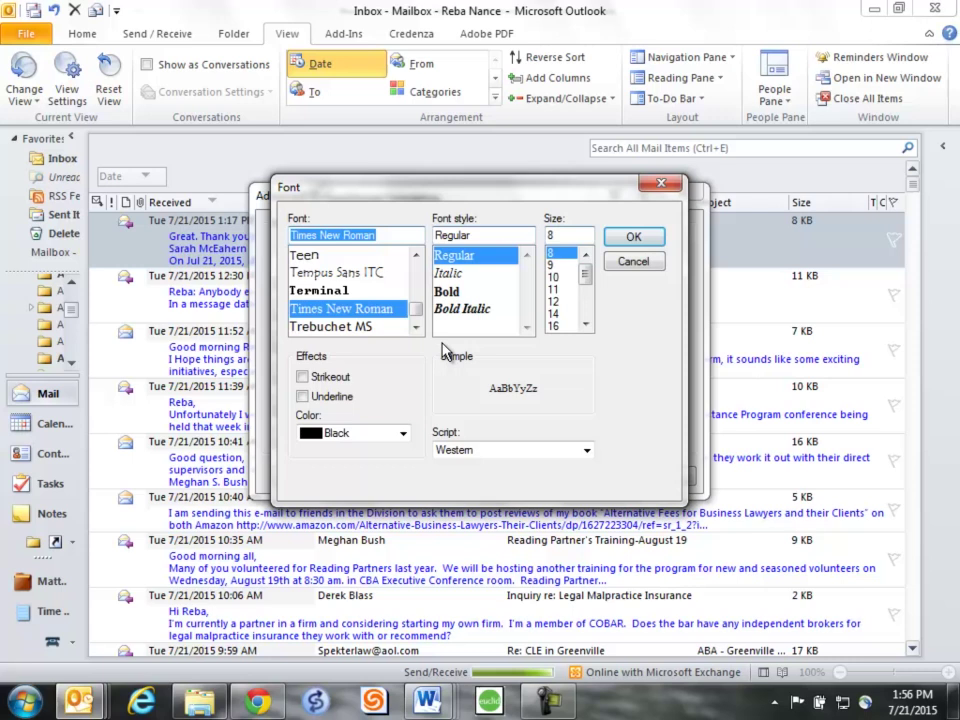
# - After trying Olive and Yellow, set the rule's text colour to Red and confirm the font
pyautogui.click(403, 434)
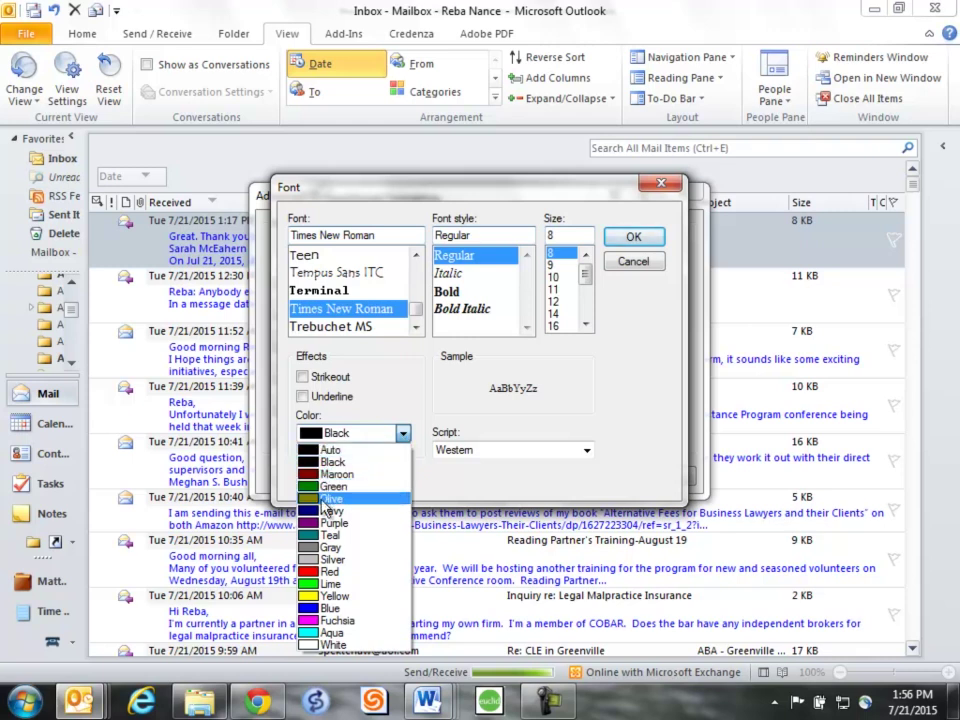
pyautogui.click(324, 499)
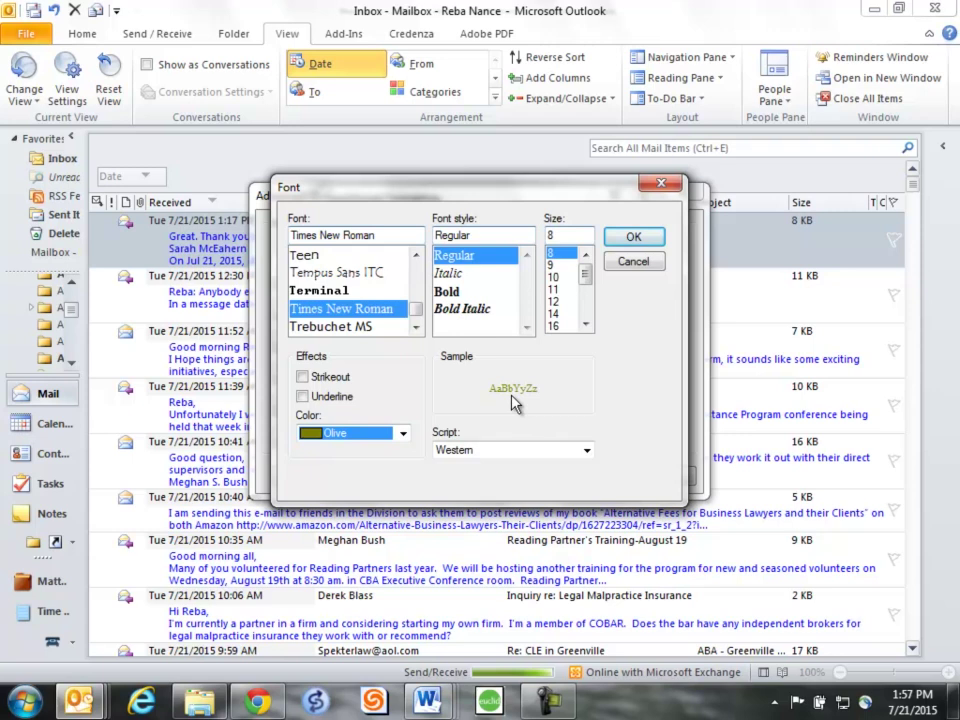
pyautogui.click(402, 433)
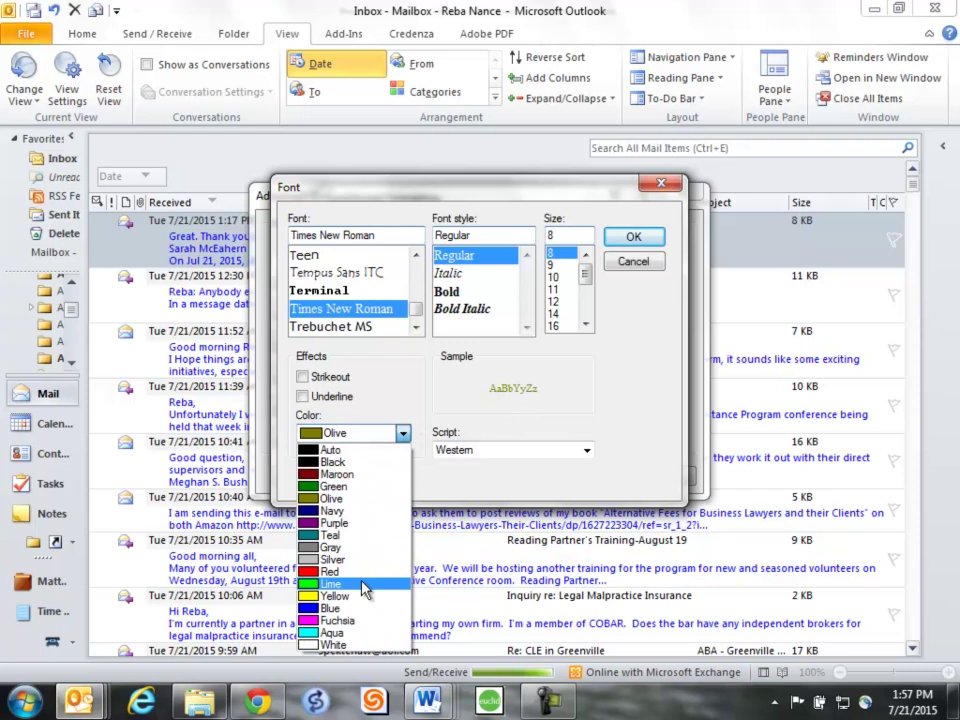
pyautogui.click(313, 597)
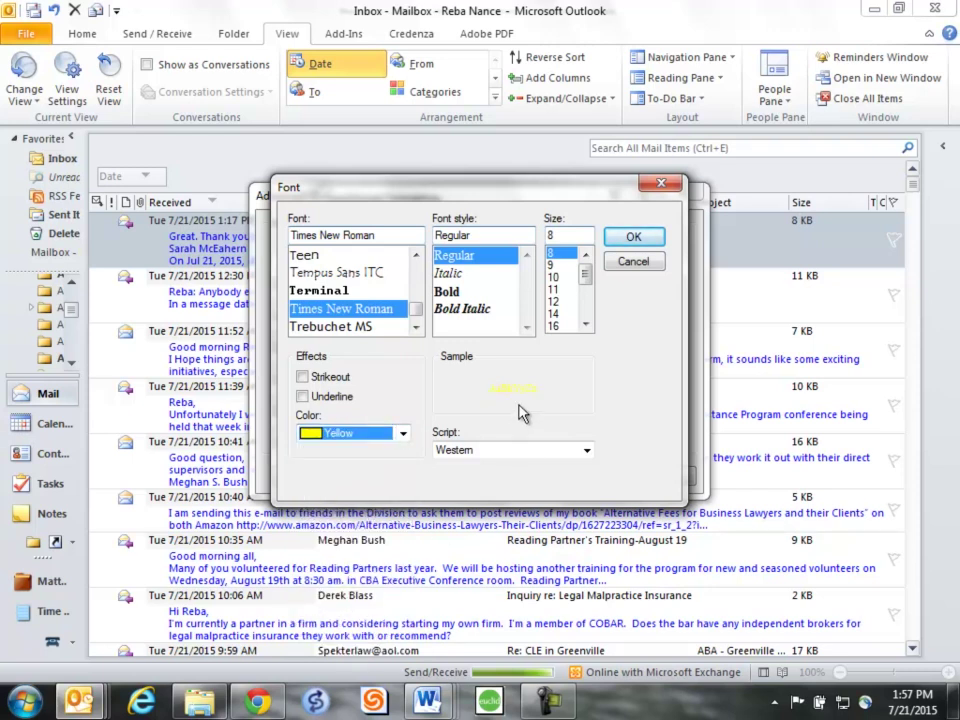
pyautogui.click(402, 433)
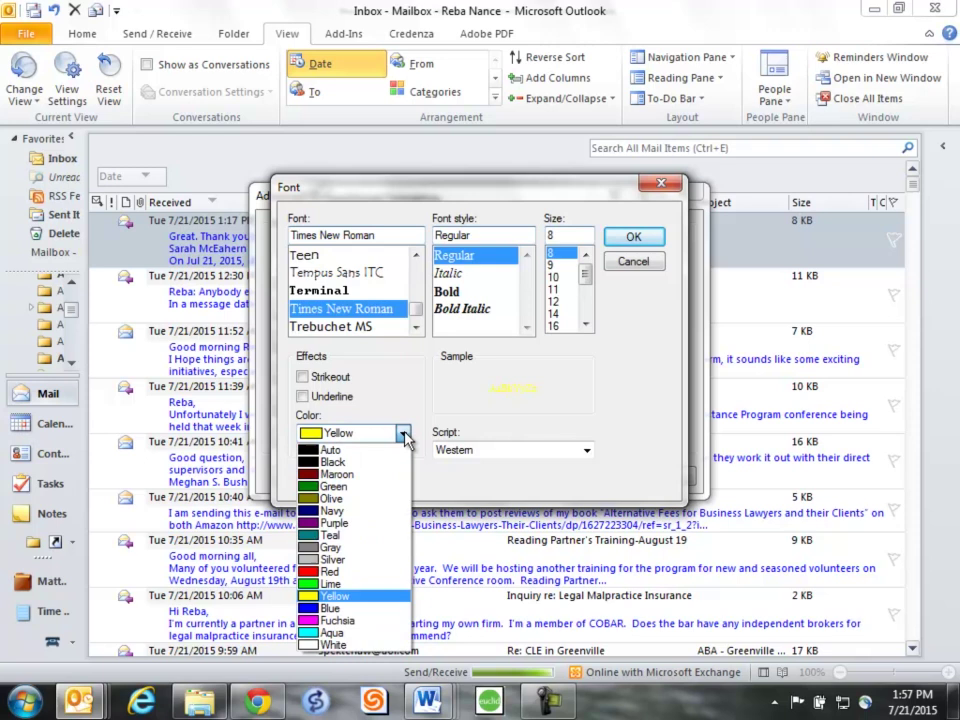
pyautogui.click(330, 571)
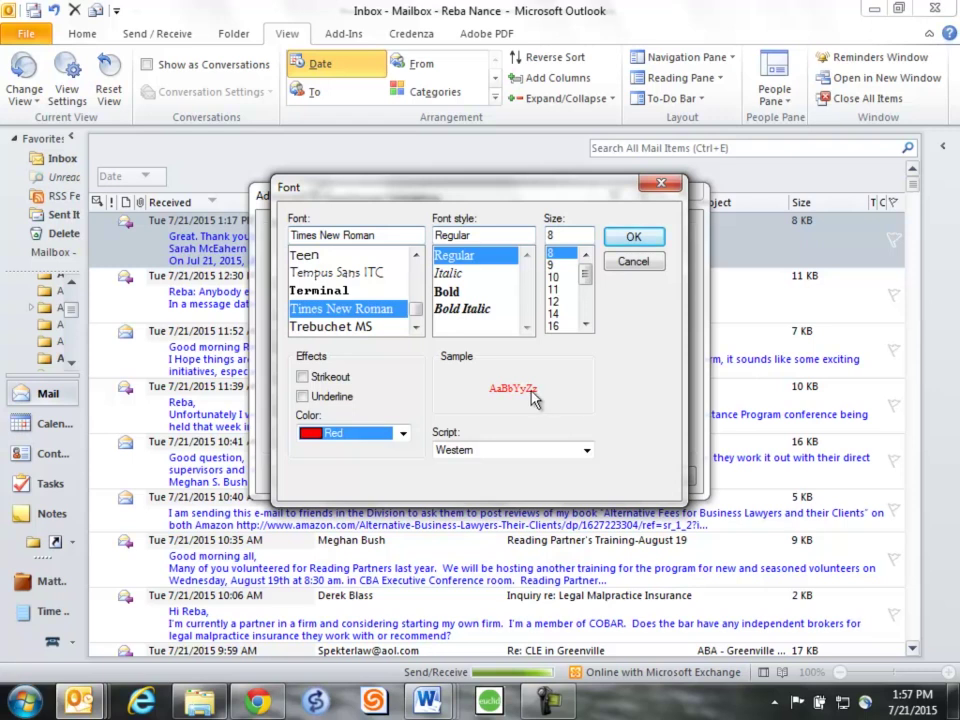
pyautogui.click(634, 237)
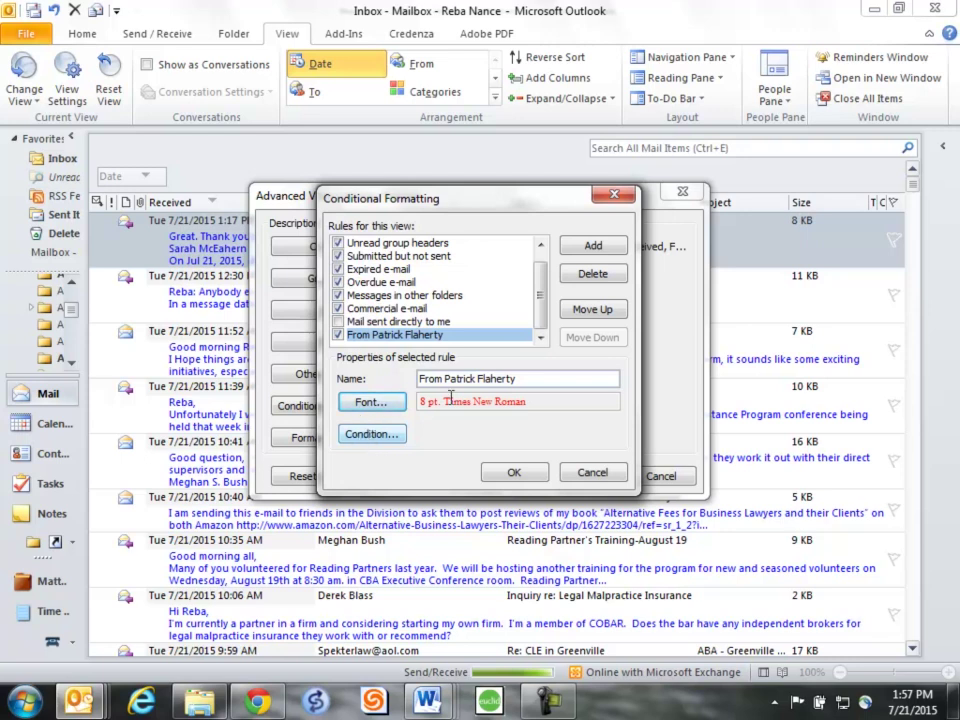
# - Set the rule's From condition to the colleague found by typing 'p' in the Global Address List
pyautogui.click(371, 443)
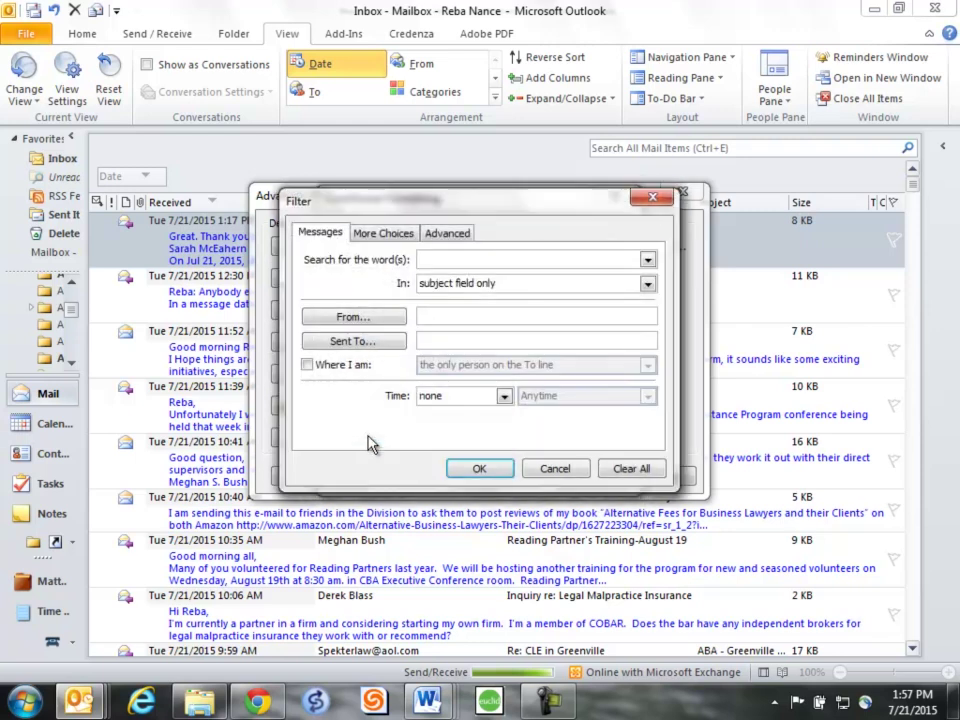
pyautogui.click(351, 319)
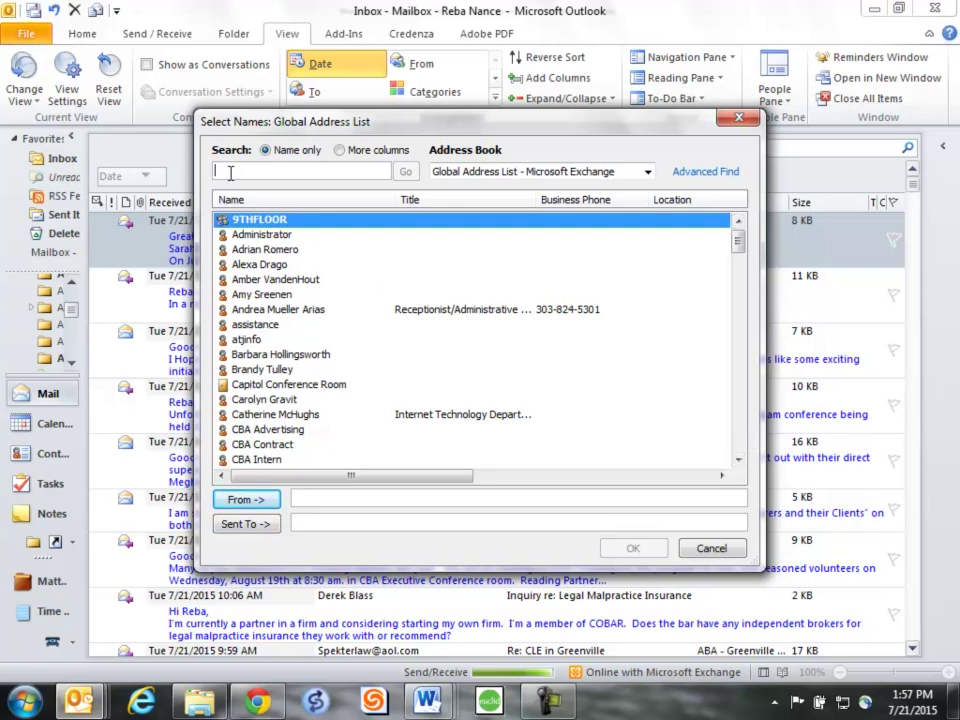
pyautogui.write('p')
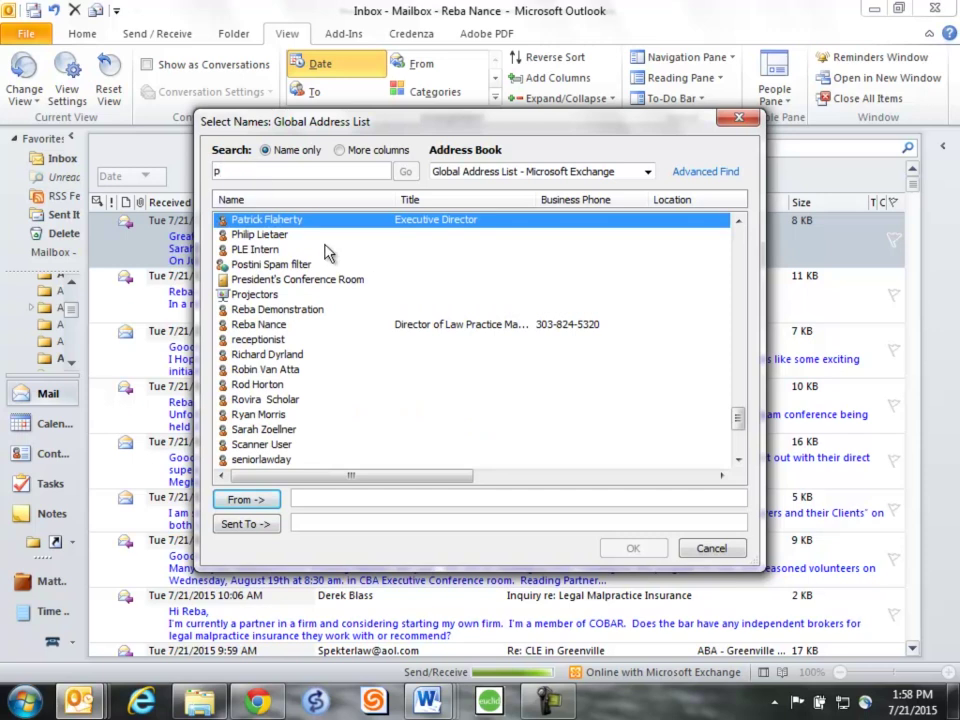
pyautogui.doubleClick(277, 224)
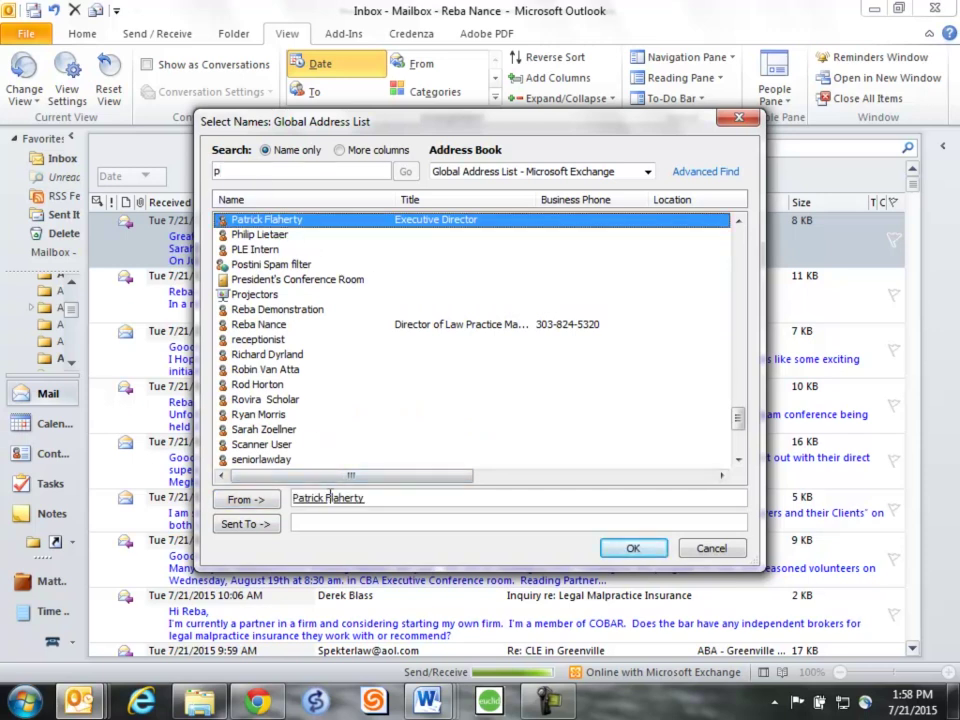
pyautogui.click(633, 548)
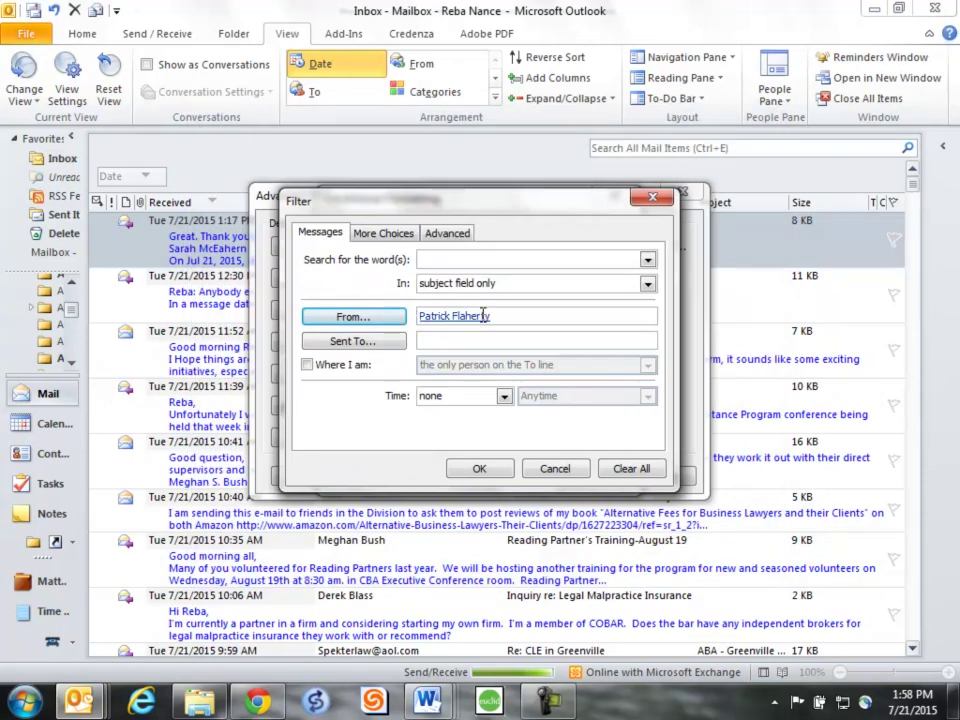
# - Confirm the Filter, Conditional Formatting and Advanced View Settings dialogs to apply the new rule
pyautogui.click(477, 472)
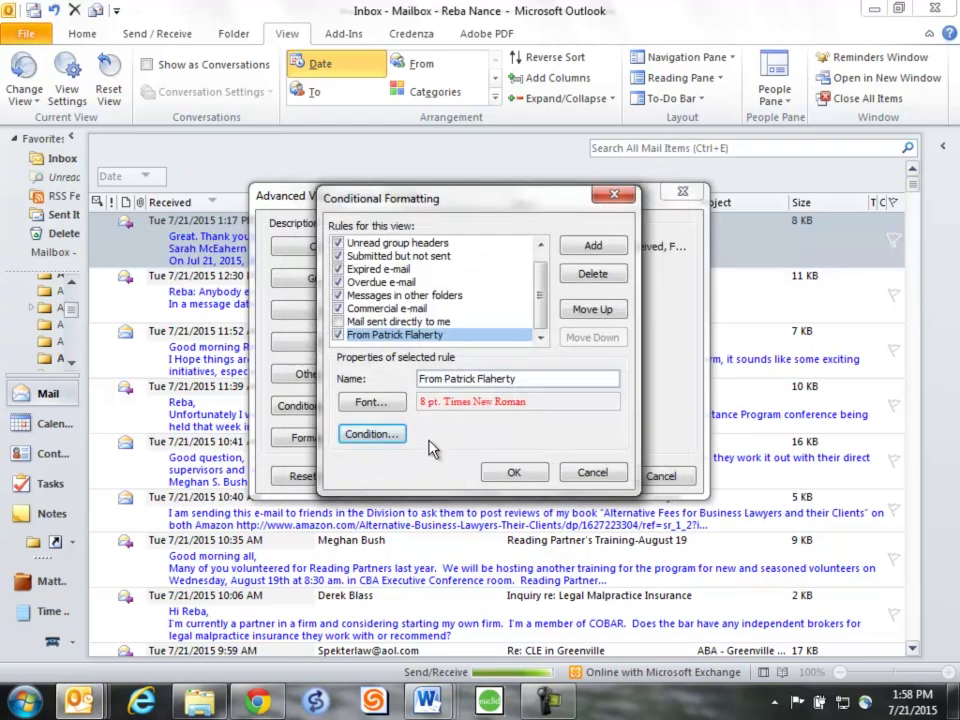
pyautogui.click(507, 474)
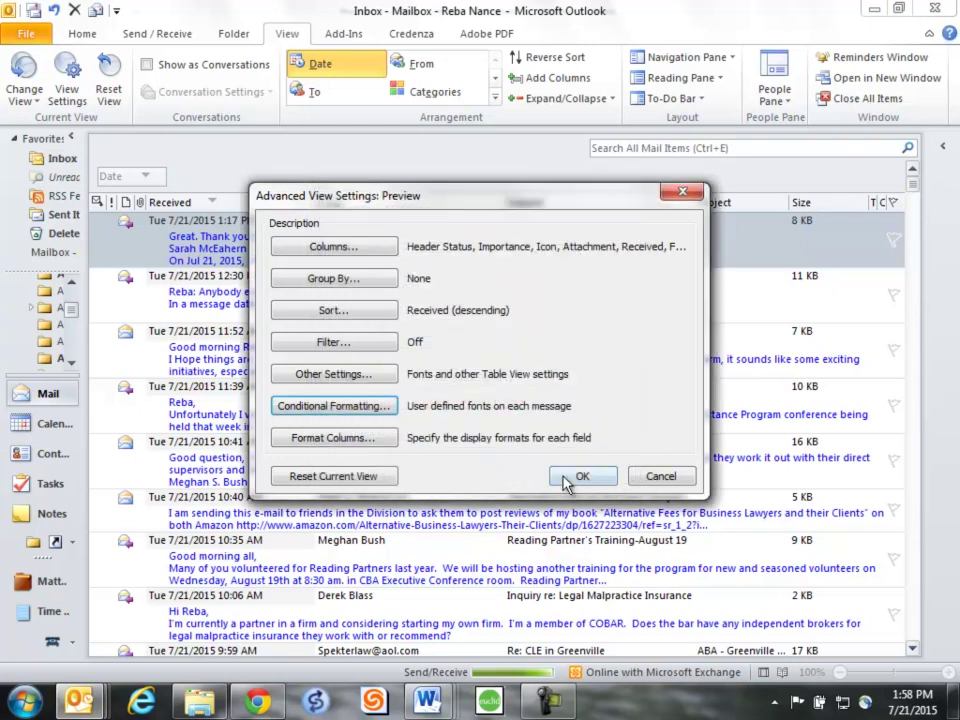
pyautogui.click(581, 478)
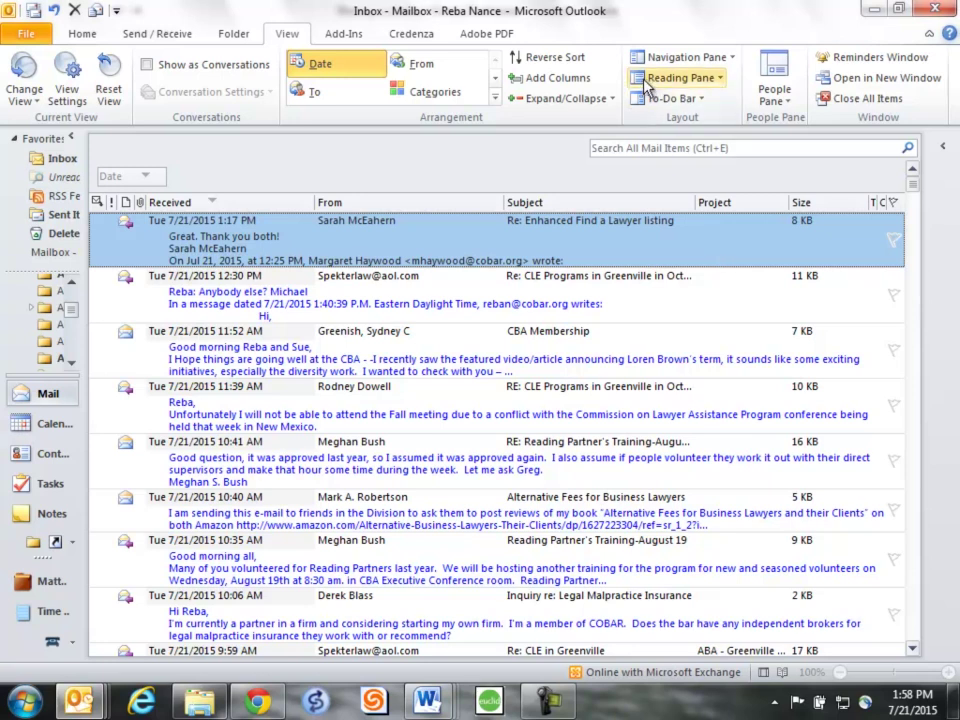
# - Delete the sender's red Times New Roman rule from Conditional Formatting and close the view settings
pyautogui.click(72, 92)
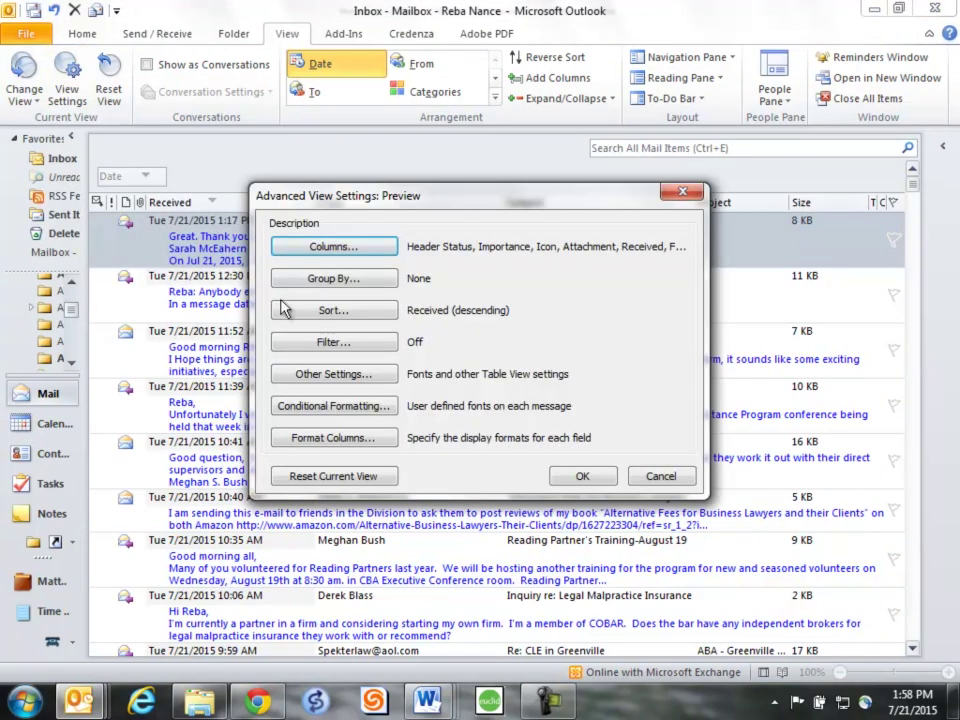
pyautogui.click(300, 407)
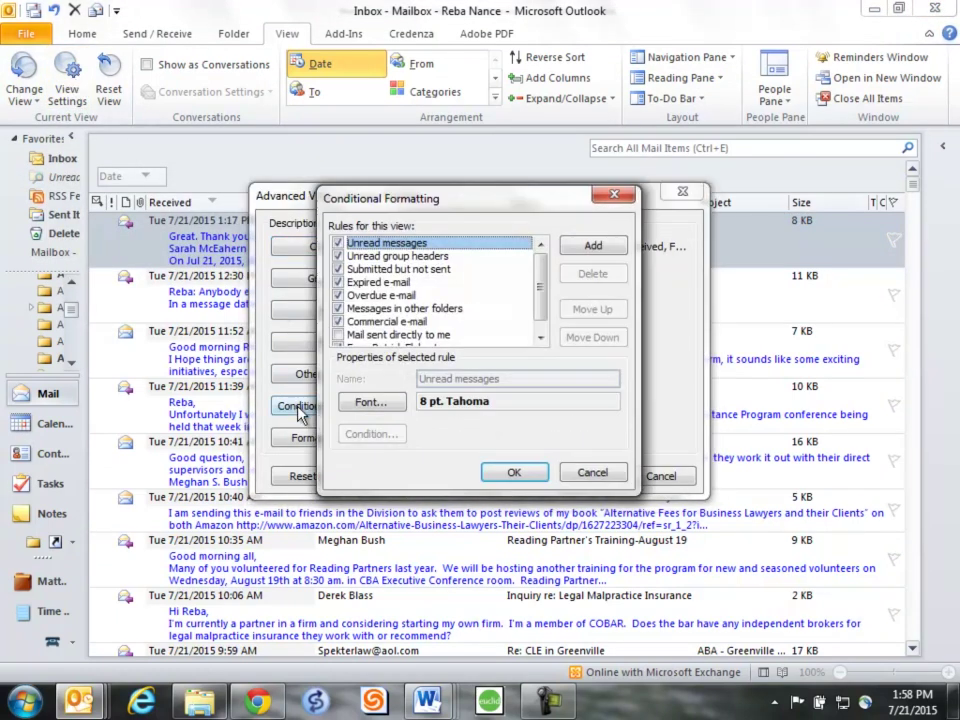
pyautogui.click(540, 338)
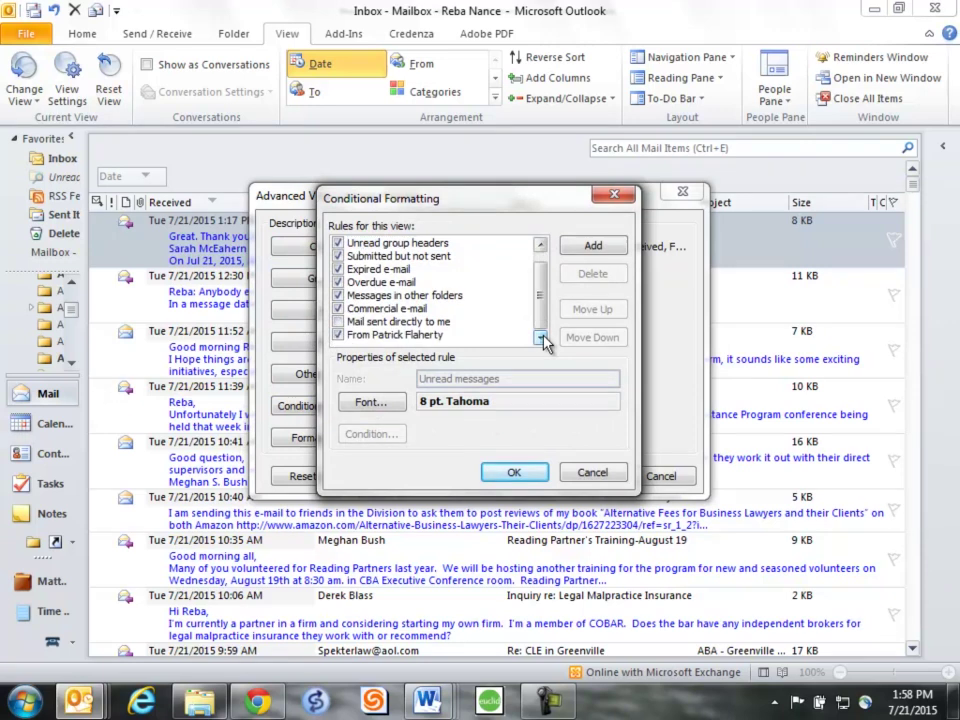
pyautogui.click(338, 335)
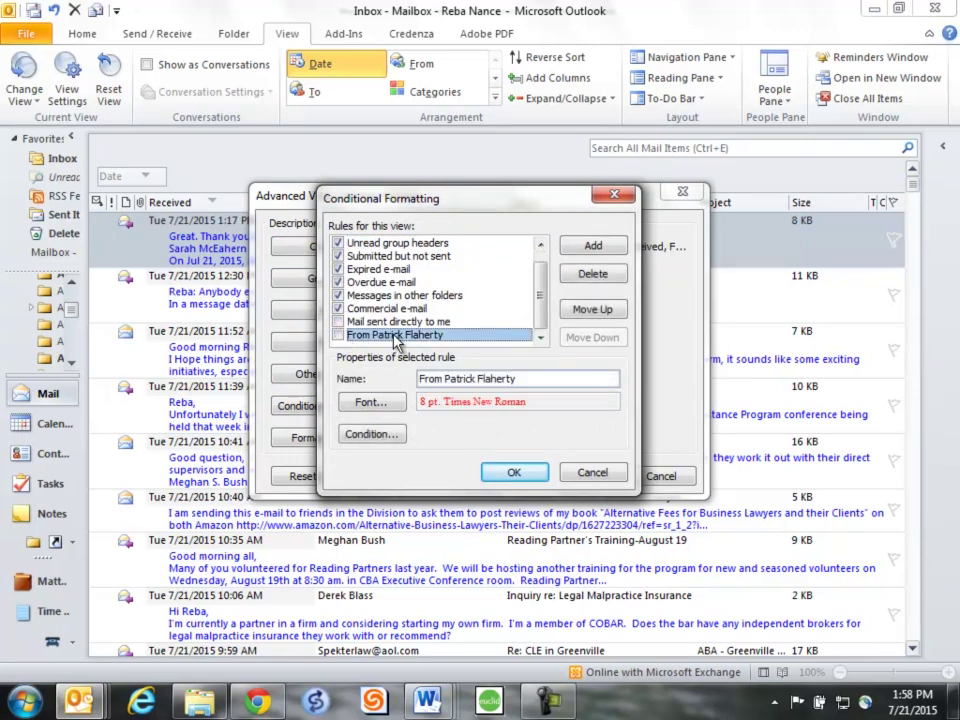
pyautogui.click(598, 276)
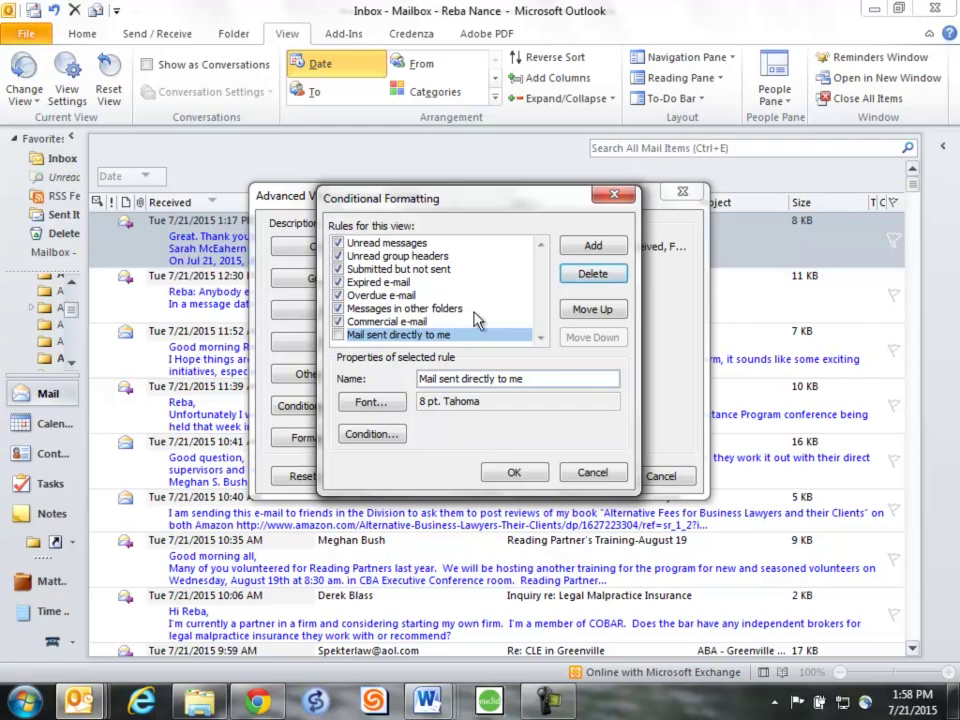
pyautogui.click(513, 474)
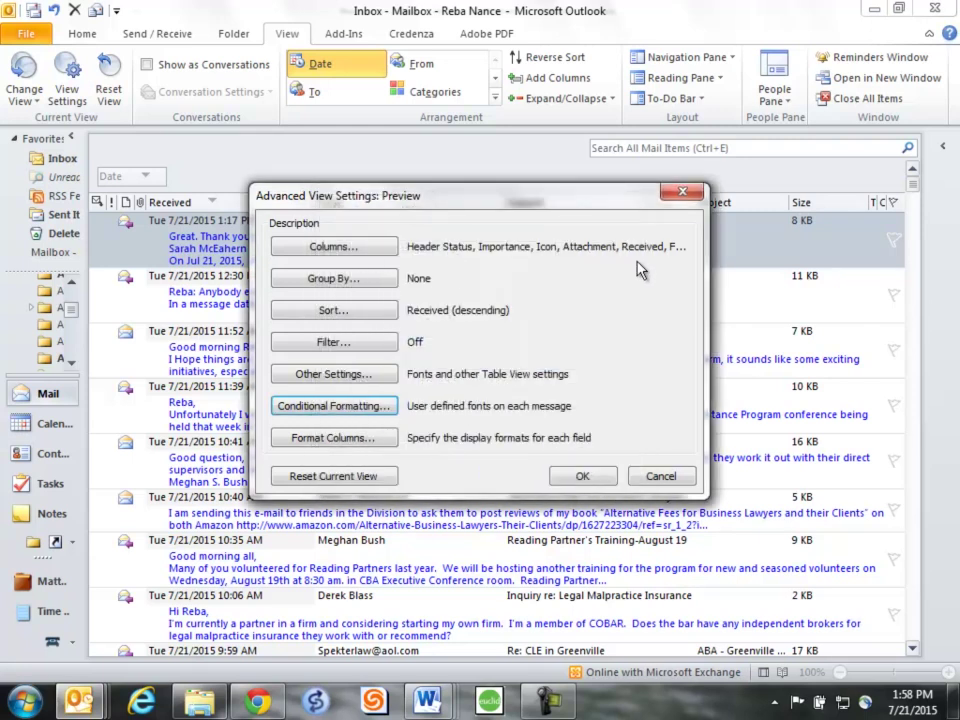
pyautogui.click(583, 477)
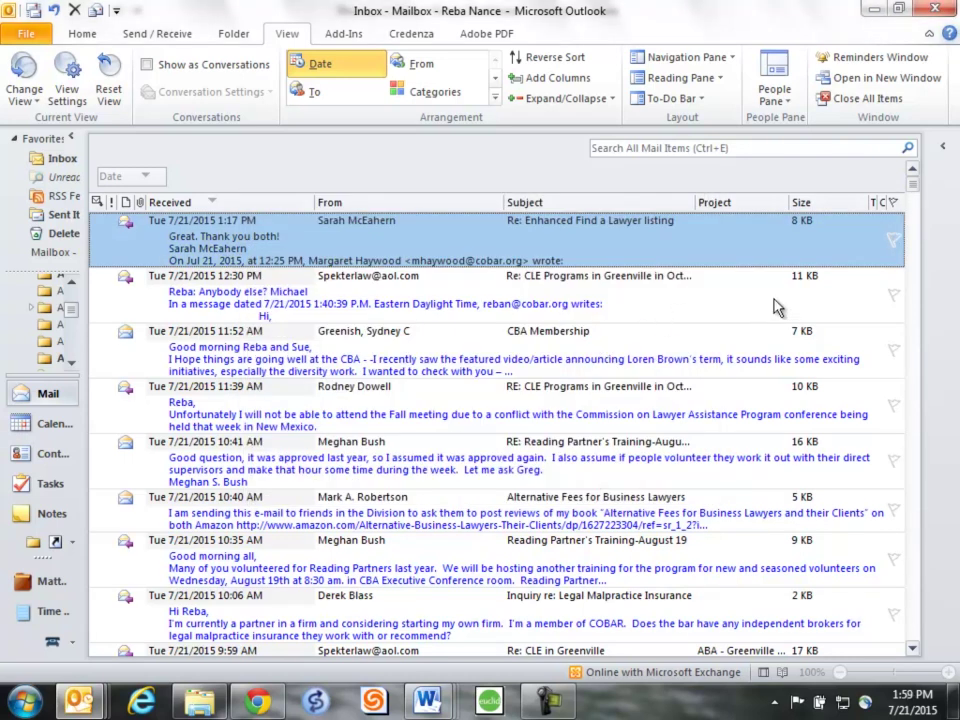